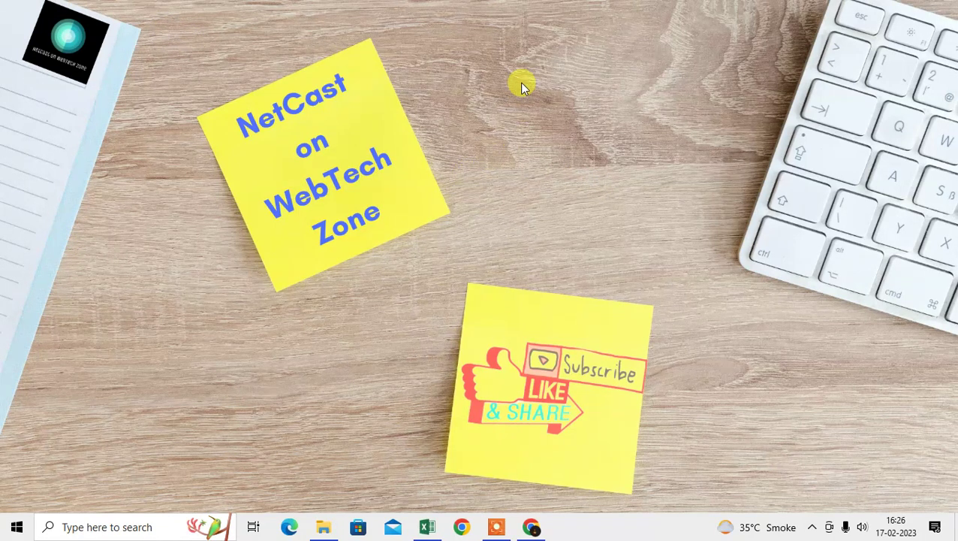
- Refresh the Windows desktop and bring Chrome back on screen from the taskbar
{"action": "right_click", "coordinate": [464, 68]}
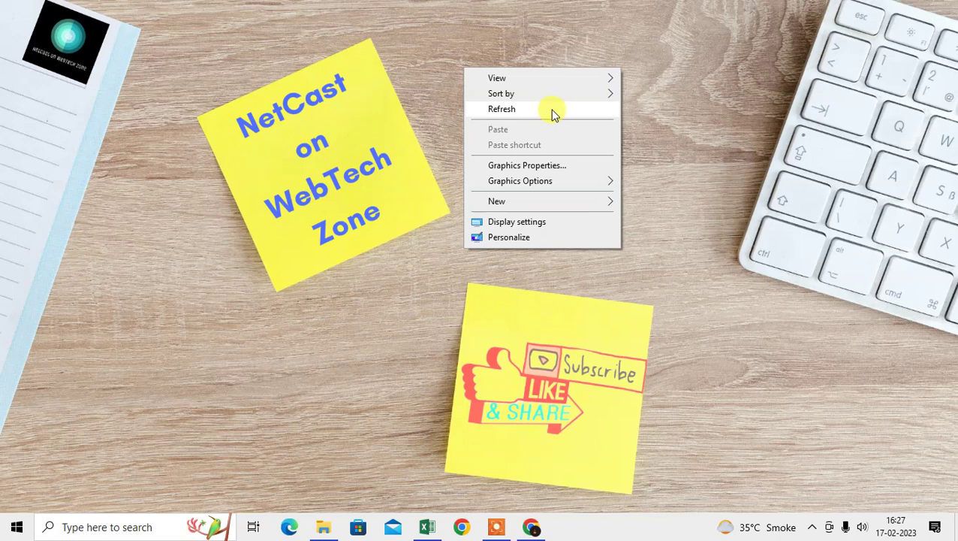
{"action": "left_click", "coordinate": [554, 111]}
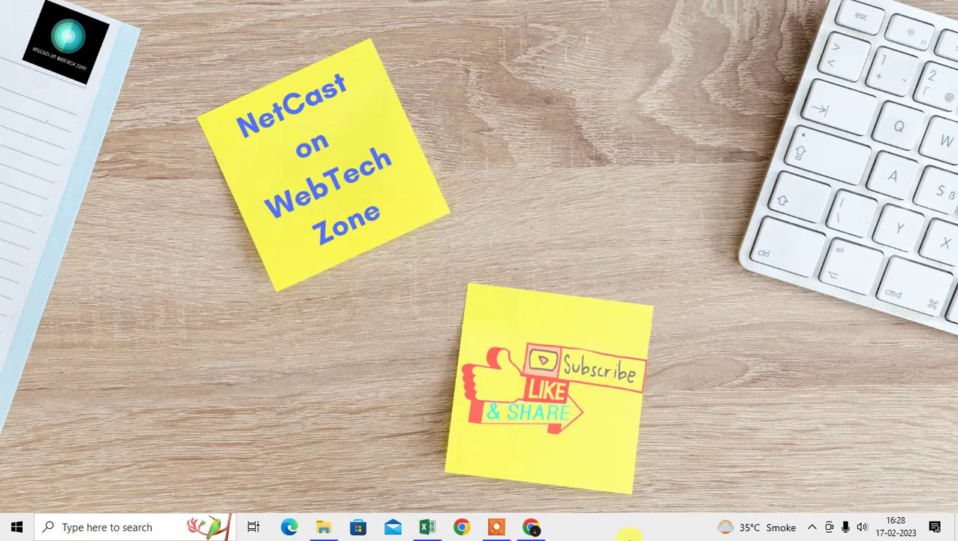
{"action": "left_click", "coordinate": [535, 528]}
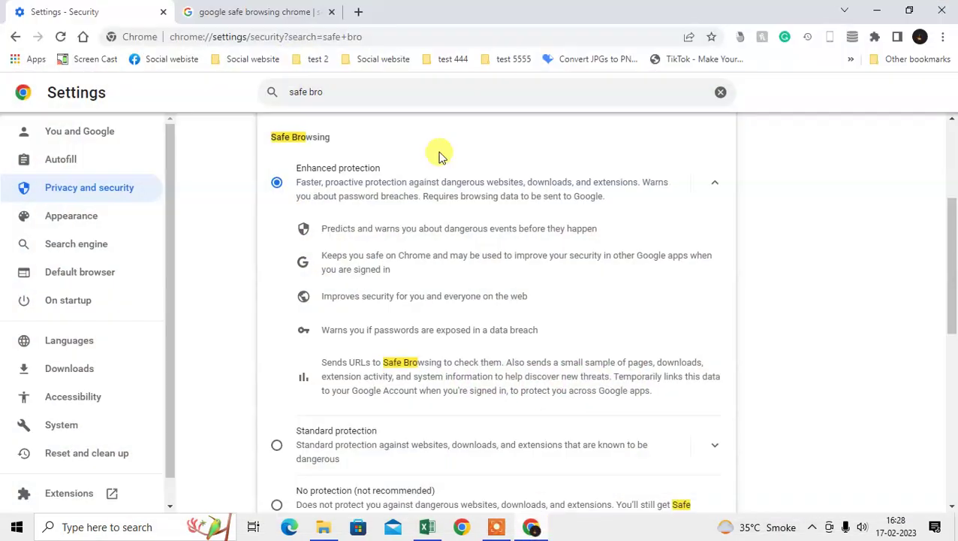
- Close the Safe Browsing search tab and the Security settings tab, keeping a new tab
{"action": "left_click", "coordinate": [251, 11]}
{"action": "left_click", "coordinate": [358, 14]}
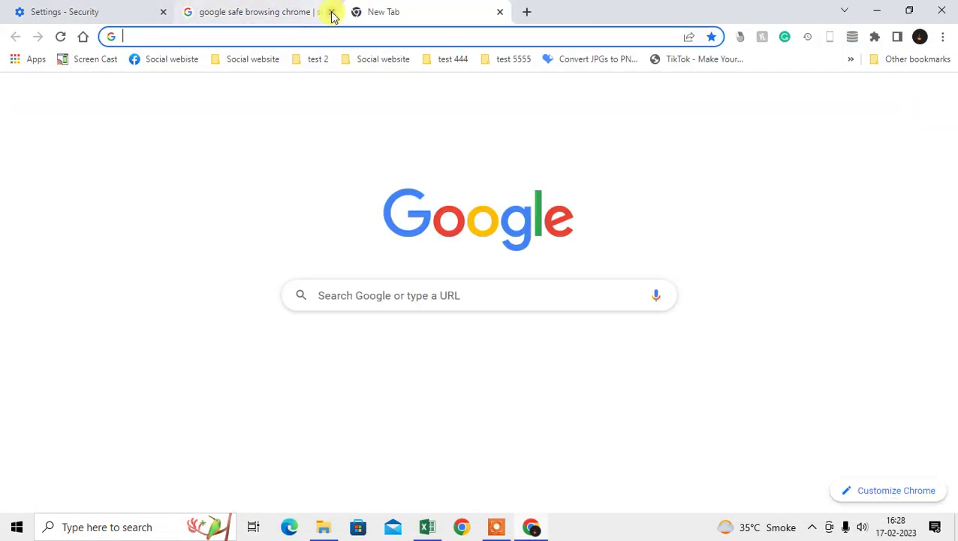
{"action": "middle_click", "coordinate": [252, 16]}
{"action": "left_click", "coordinate": [162, 13]}
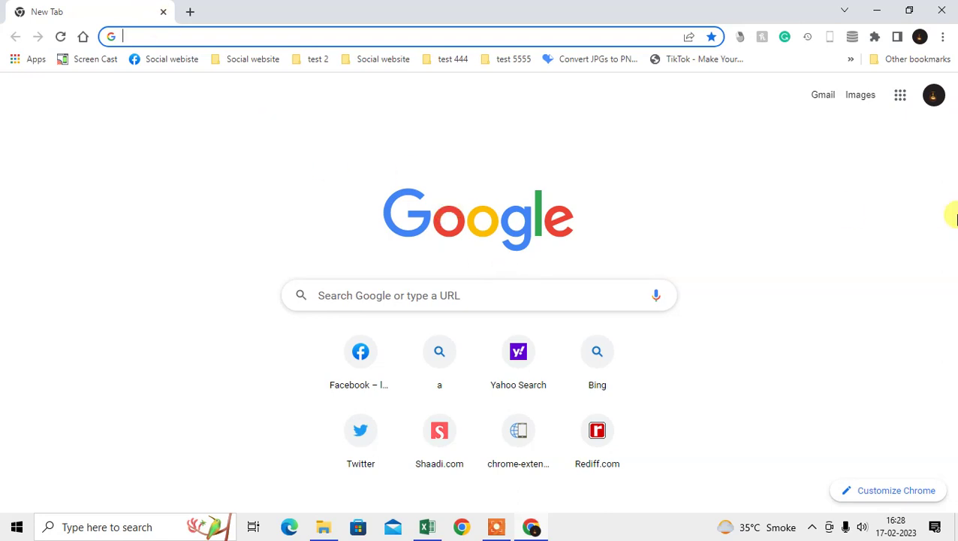
- Check About Google Chrome, confirming it is up to date at version 110.0.5481.104
{"action": "left_click", "coordinate": [942, 37]}
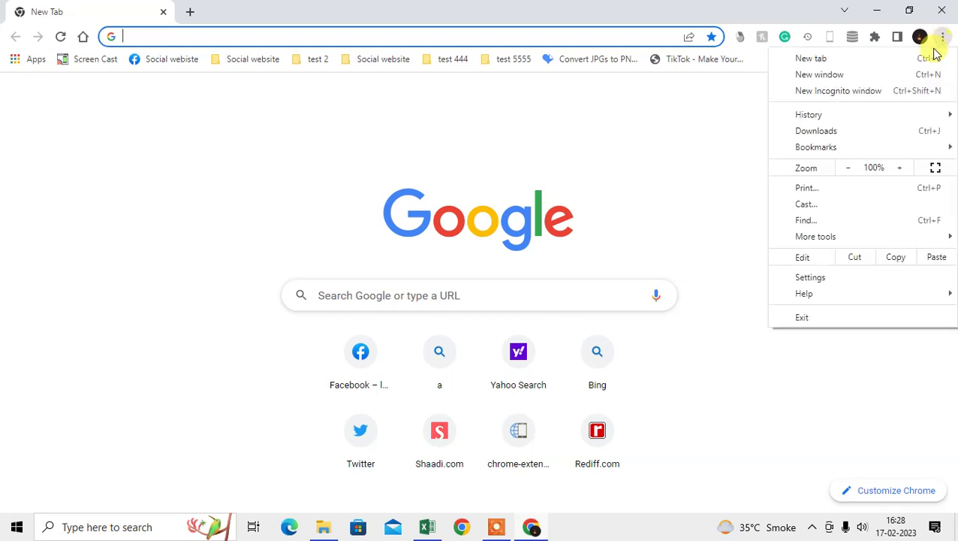
{"action": "mouse_move", "coordinate": [804, 294]}
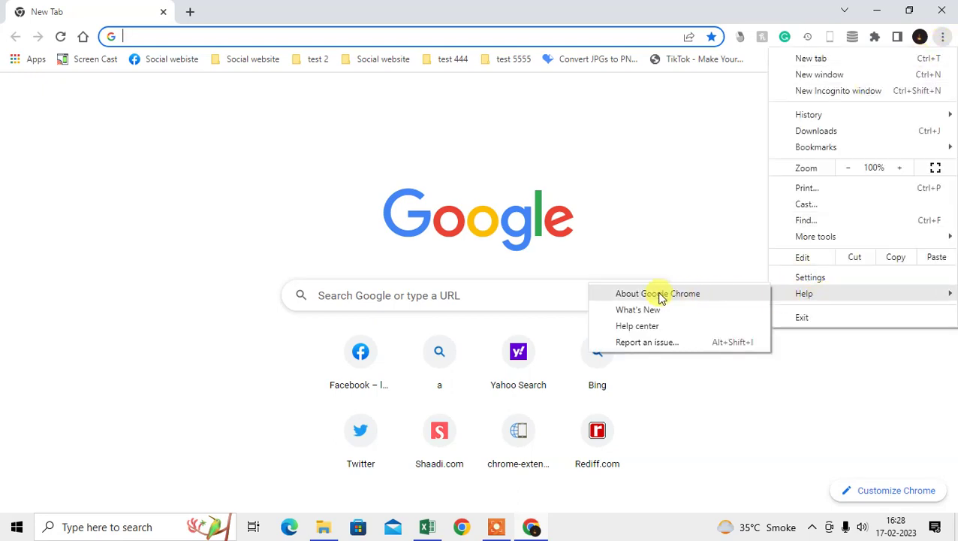
{"action": "left_click", "coordinate": [676, 295]}
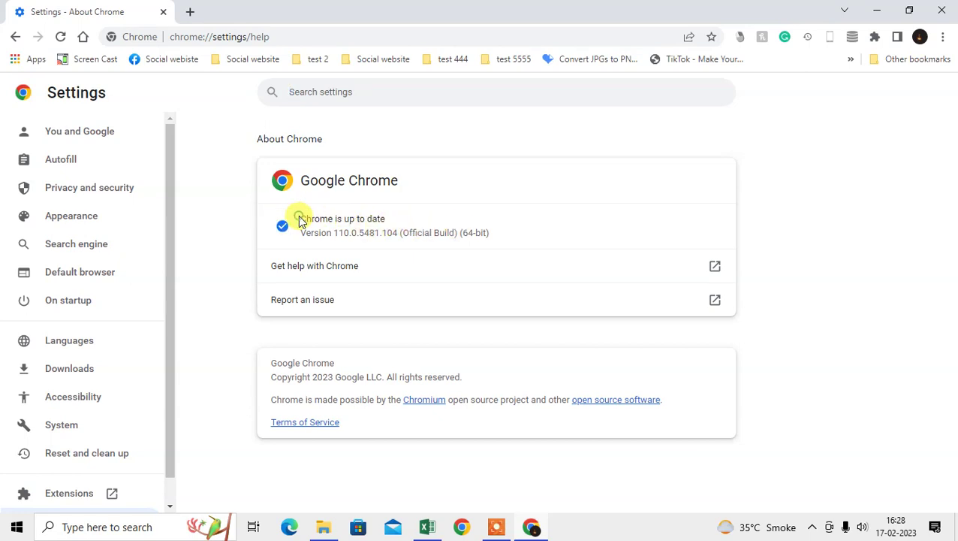
{"action": "left_click_drag", "start_coordinate": [300, 217], "coordinate": [522, 242]}
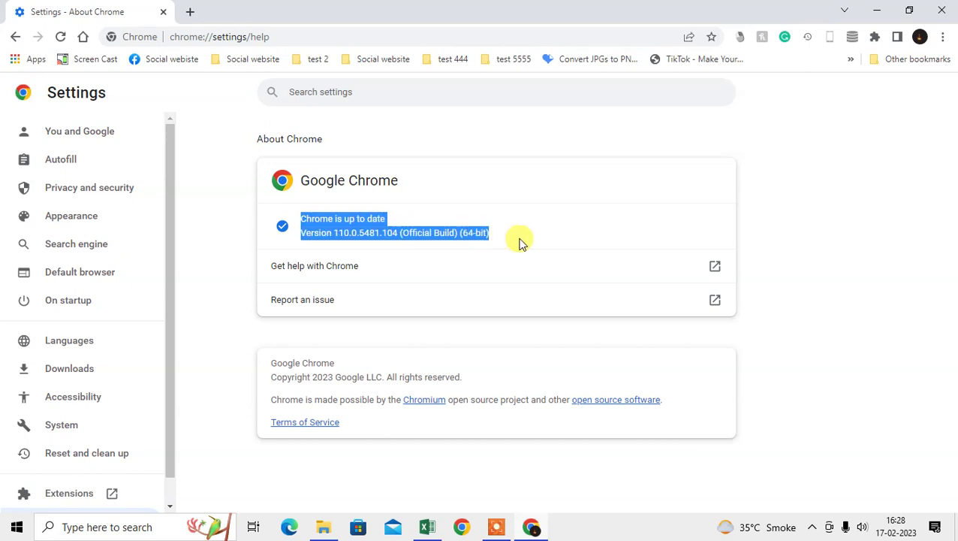
{"action": "left_click", "coordinate": [331, 223]}
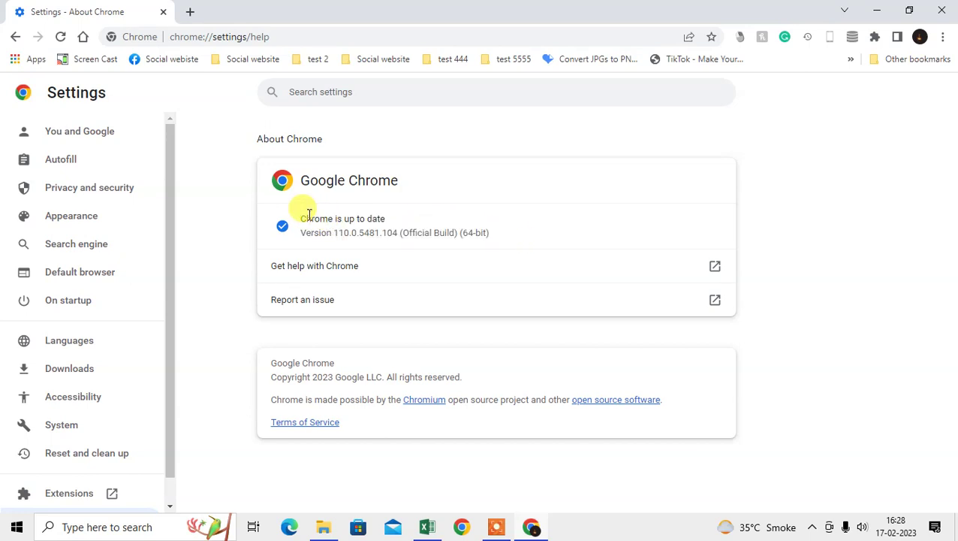
- Open Chrome Settings from the ⋮ menu in a new tab, landing on You and Google
{"action": "left_click", "coordinate": [189, 11]}
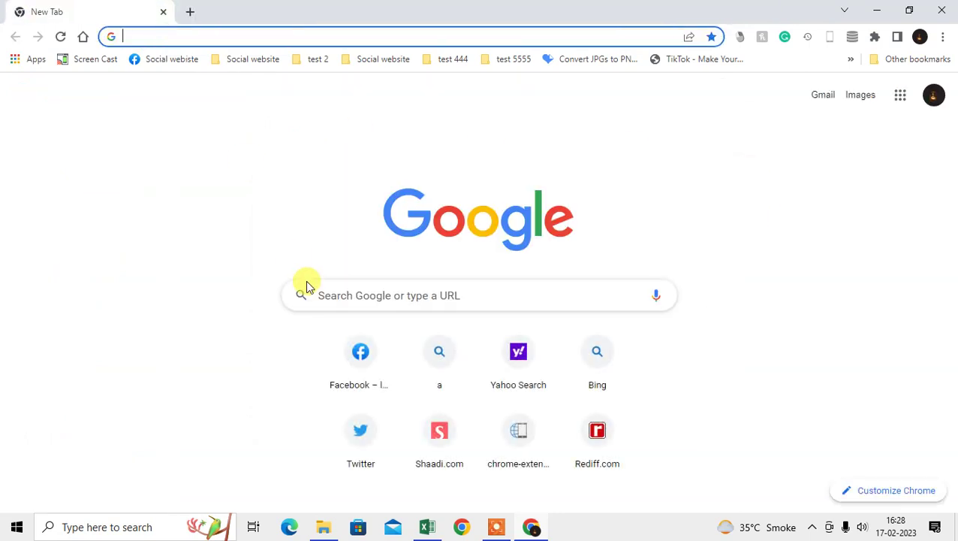
{"action": "left_click", "coordinate": [943, 36]}
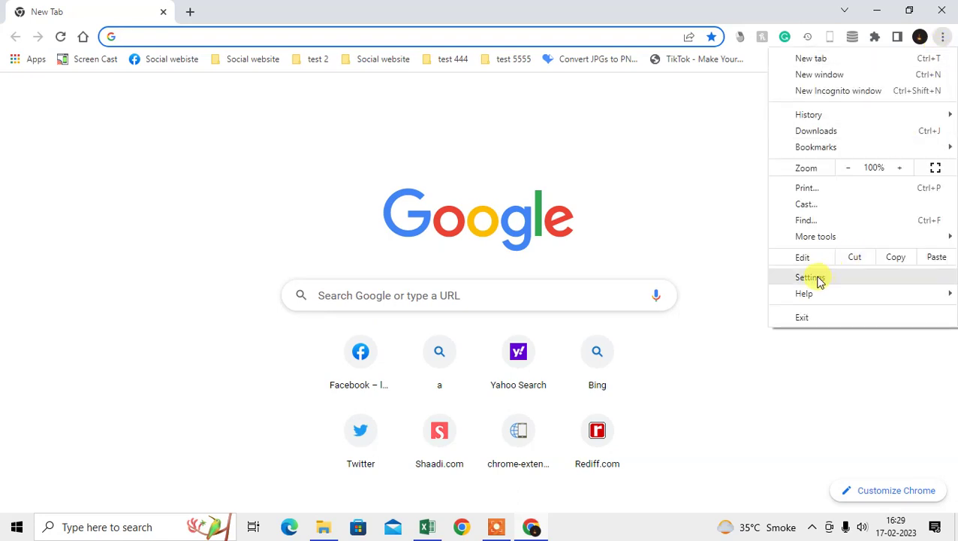
{"action": "left_click", "coordinate": [822, 279]}
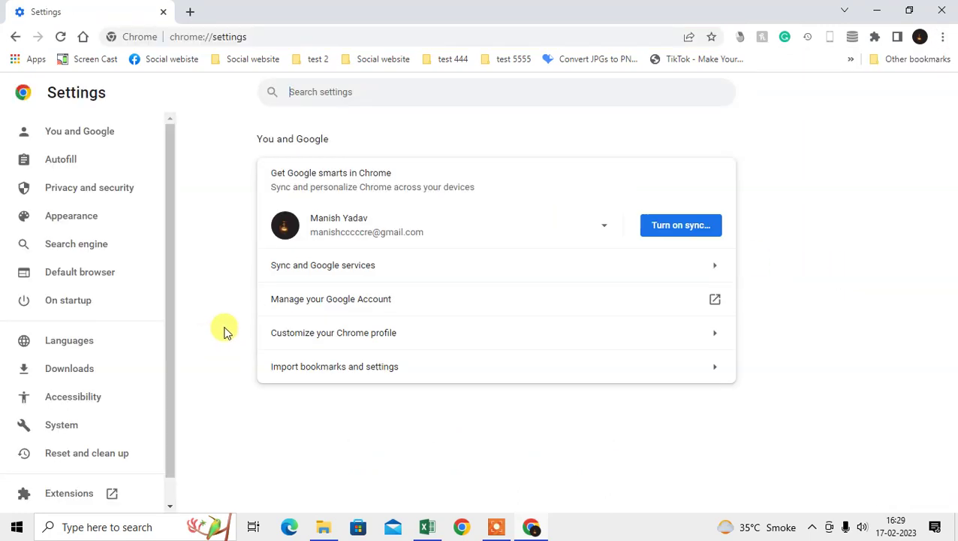
{"action": "left_click", "coordinate": [286, 93]}
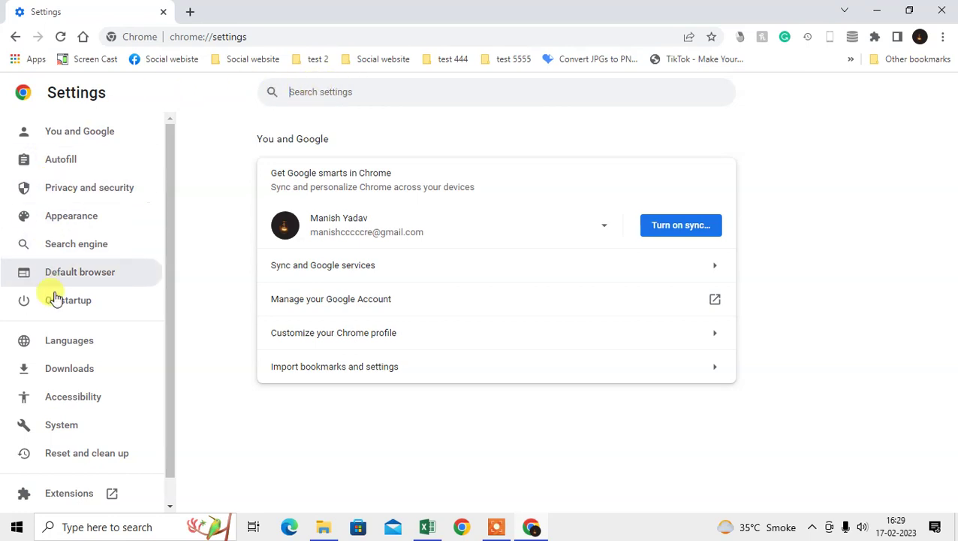
{"action": "key", "text": "Tab"}
{"action": "key", "text": "Tab"}
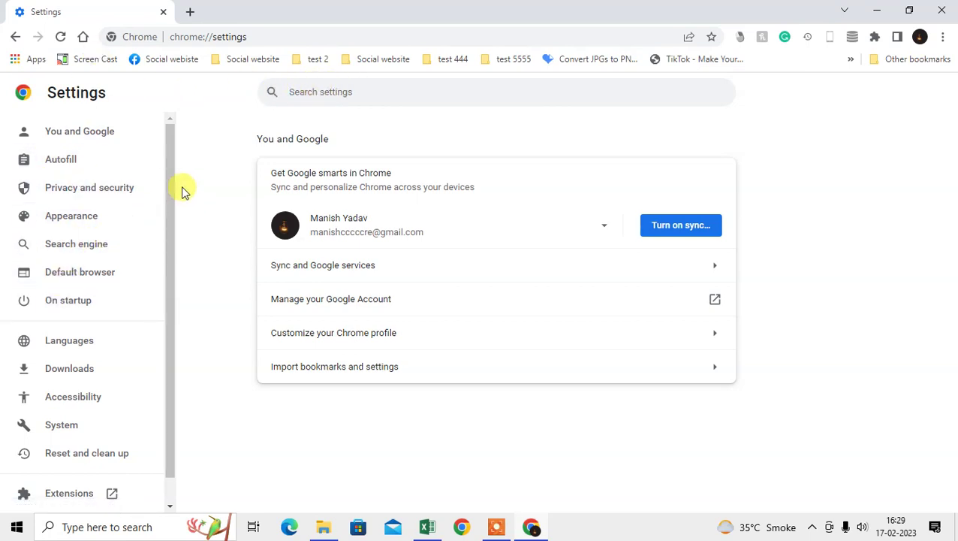
{"action": "left_click_drag", "start_coordinate": [166, 134], "coordinate": [167, 206]}
{"action": "scroll", "coordinate": [71, 146], "scroll_direction": "up", "scroll_amount": 1}
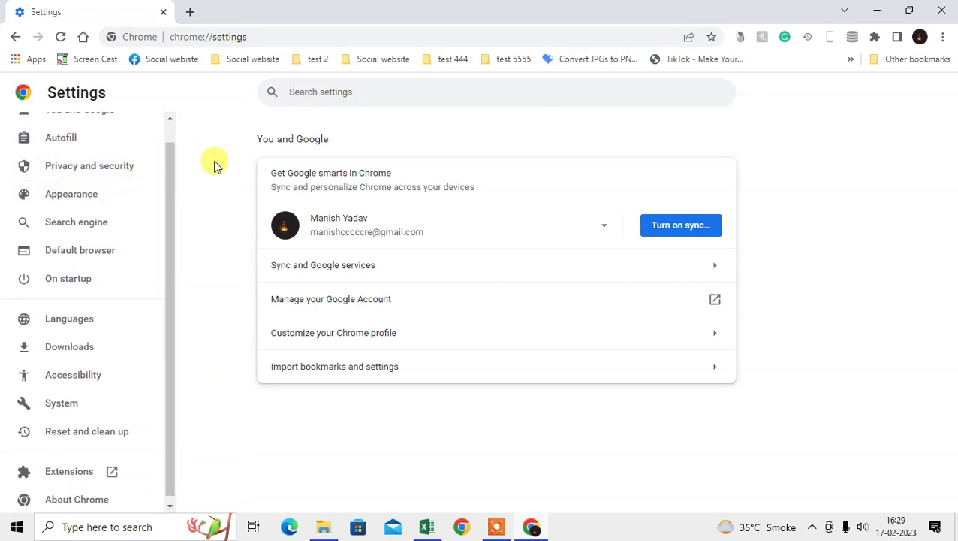
{"action": "scroll", "coordinate": [175, 180], "scroll_direction": "up", "scroll_amount": 1}
- Clear the settings search and go through Privacy and security to the Security page
{"action": "left_click", "coordinate": [344, 94]}
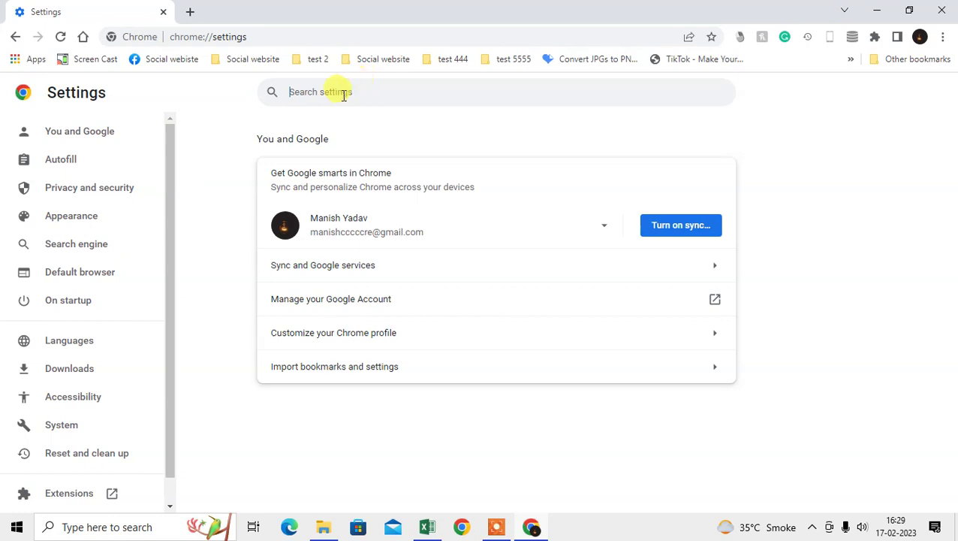
{"action": "type", "text": "safe"}
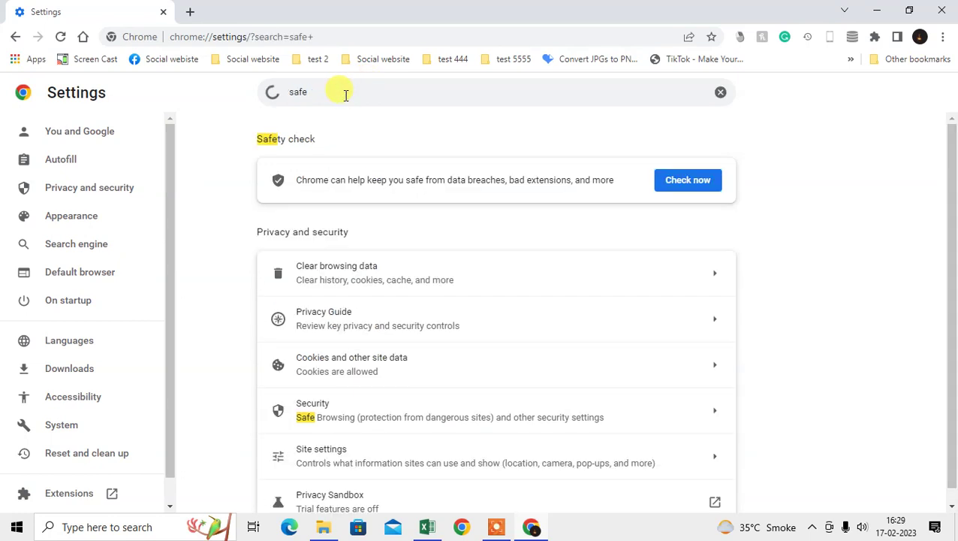
{"action": "scroll", "coordinate": [346, 353], "scroll_direction": "down", "scroll_amount": 3}
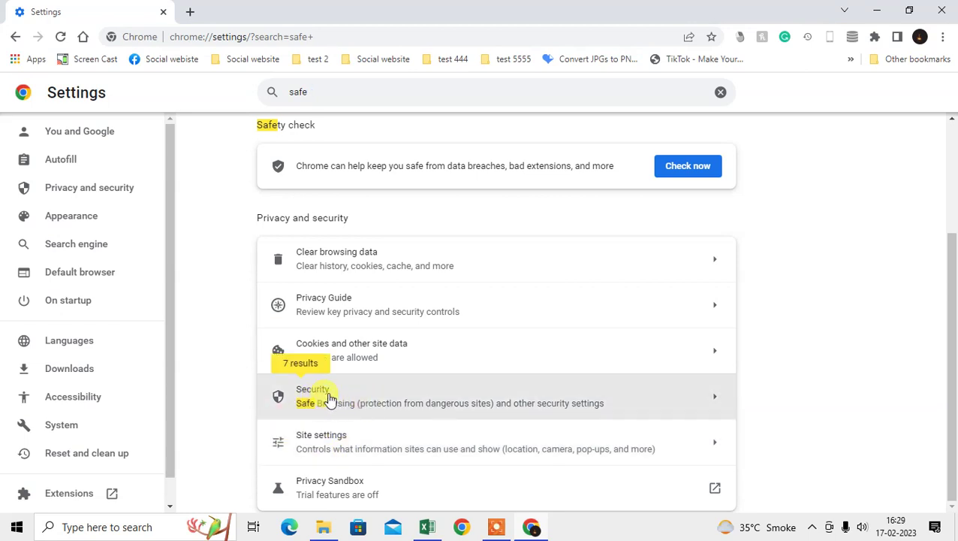
{"action": "left_click_drag", "start_coordinate": [338, 92], "coordinate": [111, 100]}
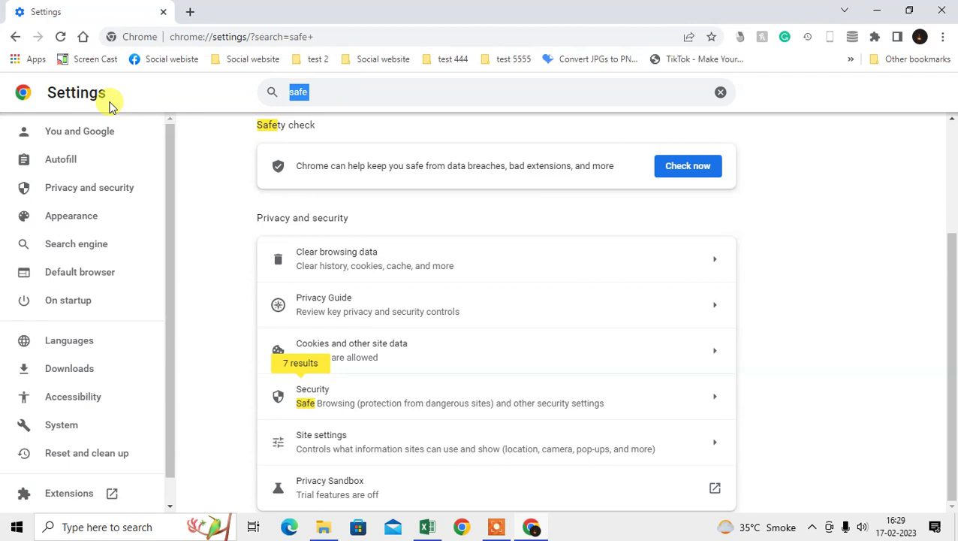
{"action": "key", "text": "BackSpace"}
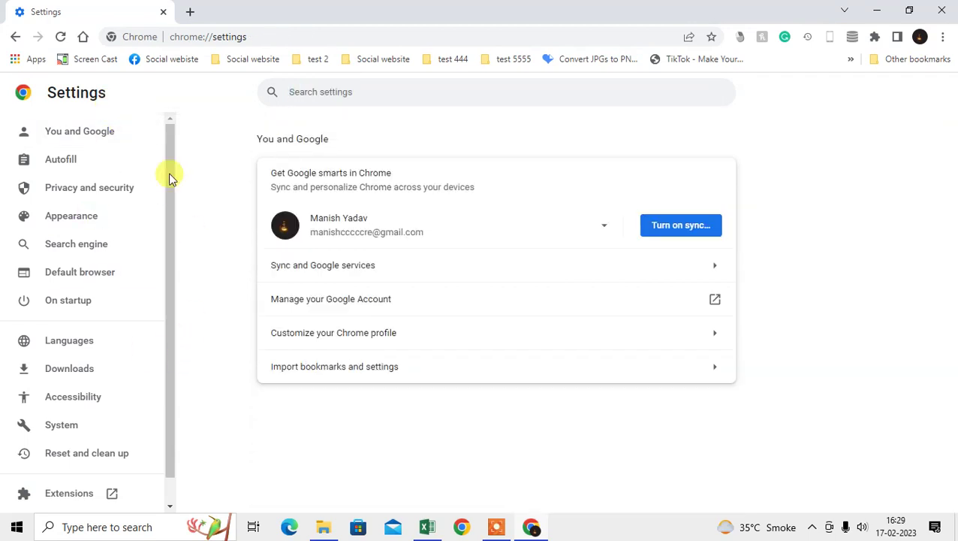
{"action": "left_click", "coordinate": [82, 189]}
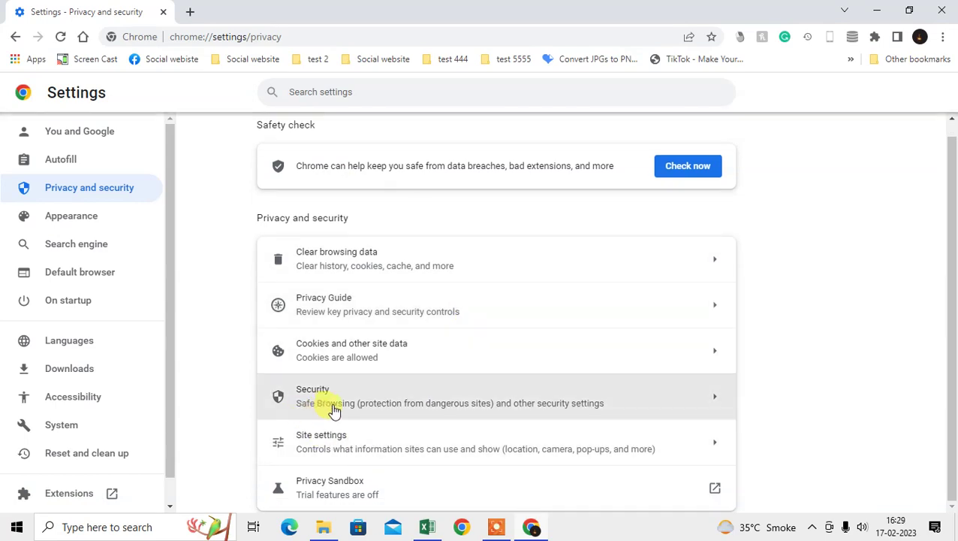
{"action": "left_click", "coordinate": [332, 410]}
- Review the Safe Browsing protection levels, highlighting the Enhanced protection label
{"action": "scroll", "coordinate": [504, 295], "scroll_direction": "down", "scroll_amount": 2}
{"action": "scroll", "coordinate": [403, 274], "scroll_direction": "down", "scroll_amount": 2}
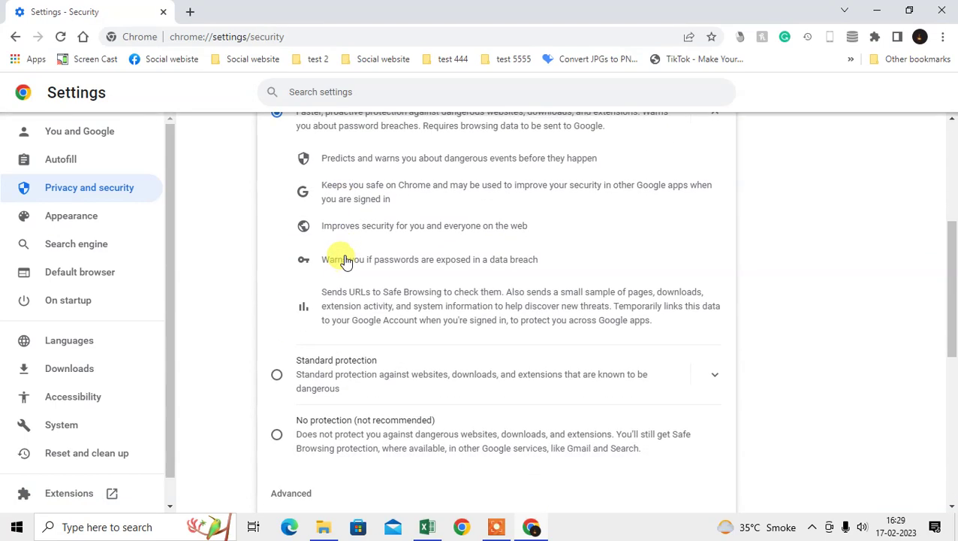
{"action": "scroll", "coordinate": [342, 262], "scroll_direction": "up", "scroll_amount": 3}
{"action": "left_click_drag", "start_coordinate": [265, 278], "coordinate": [345, 276]}
{"action": "scroll", "coordinate": [398, 274], "scroll_direction": "down", "scroll_amount": 1}
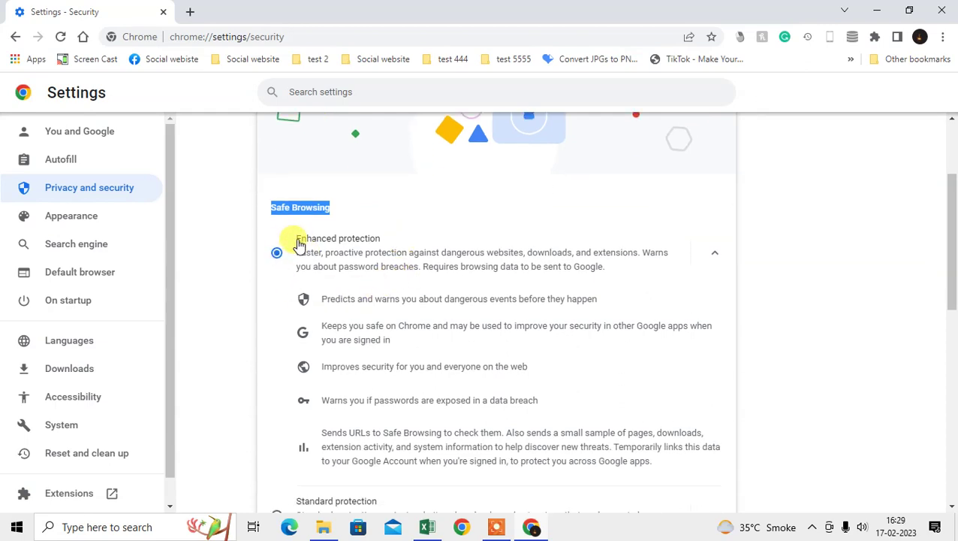
{"action": "left_click_drag", "start_coordinate": [288, 238], "coordinate": [391, 242]}
{"action": "scroll", "coordinate": [392, 278], "scroll_direction": "down", "scroll_amount": 2}
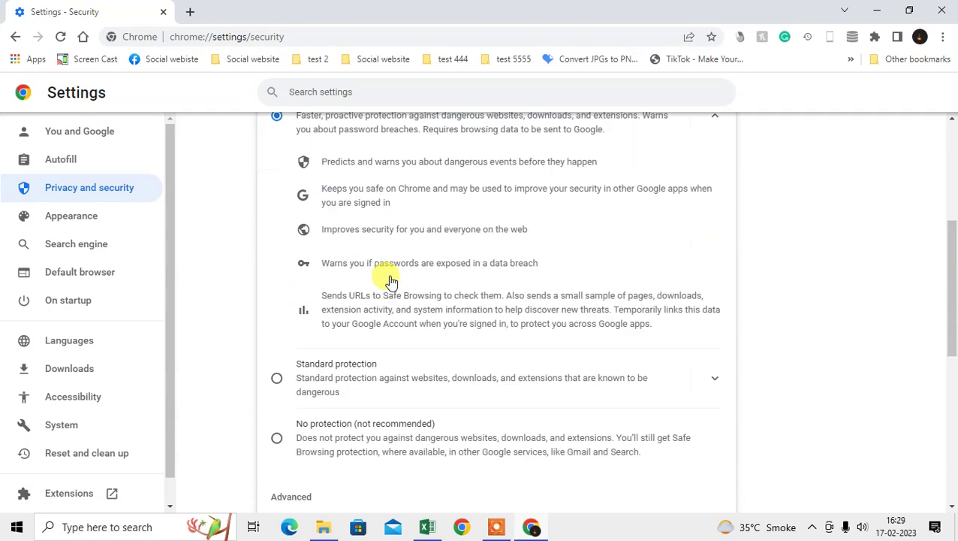
{"action": "scroll", "coordinate": [310, 306], "scroll_direction": "down", "scroll_amount": 1}
{"action": "left_click_drag", "start_coordinate": [293, 295], "coordinate": [375, 292]}
{"action": "scroll", "coordinate": [353, 358], "scroll_direction": "down", "scroll_amount": 2}
{"action": "scroll", "coordinate": [353, 357], "scroll_direction": "down", "scroll_amount": 1}
{"action": "left_click_drag", "start_coordinate": [293, 381], "coordinate": [435, 381]}
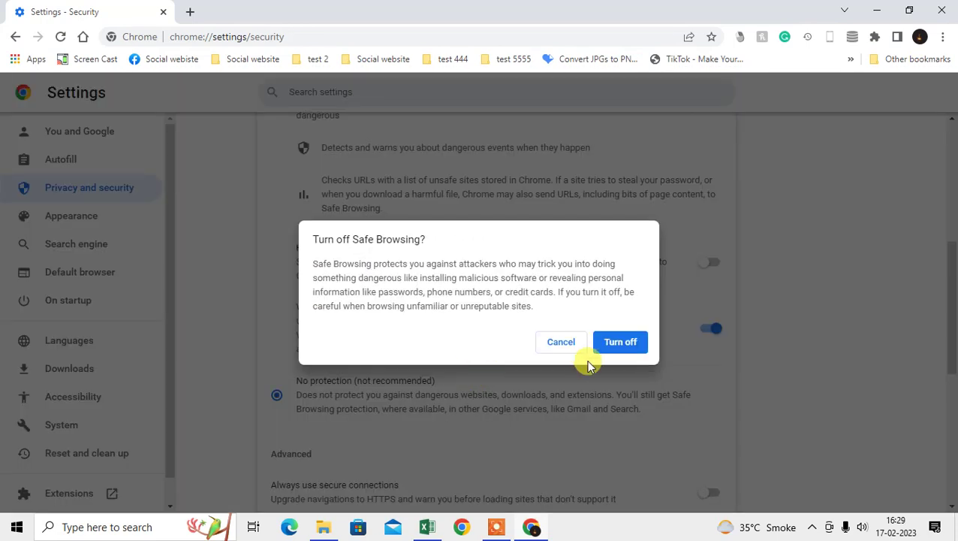
- Cancel the Turn off Safe Browsing prompt and select Enhanced protection
{"action": "left_click", "coordinate": [562, 342]}
{"action": "scroll", "coordinate": [304, 314], "scroll_direction": "up", "scroll_amount": 1}
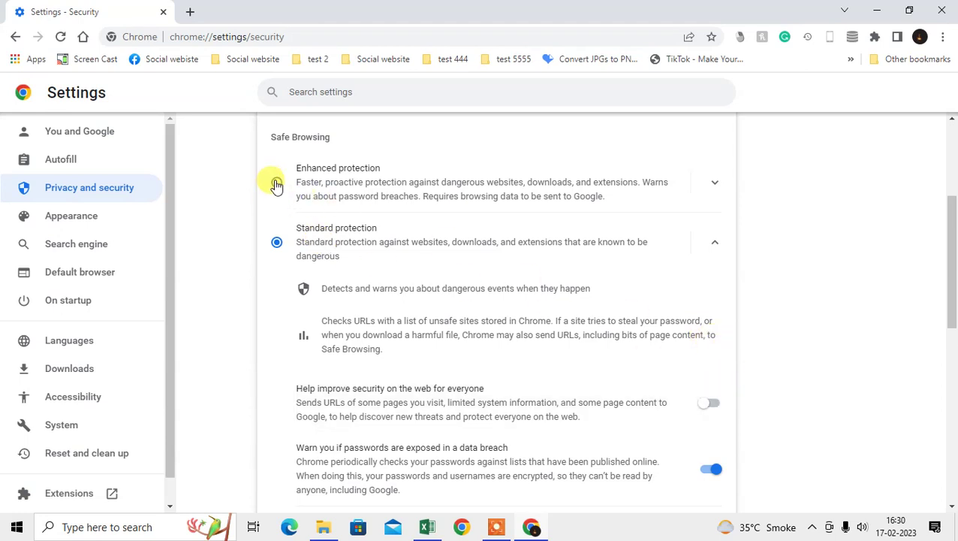
{"action": "left_click", "coordinate": [276, 183]}
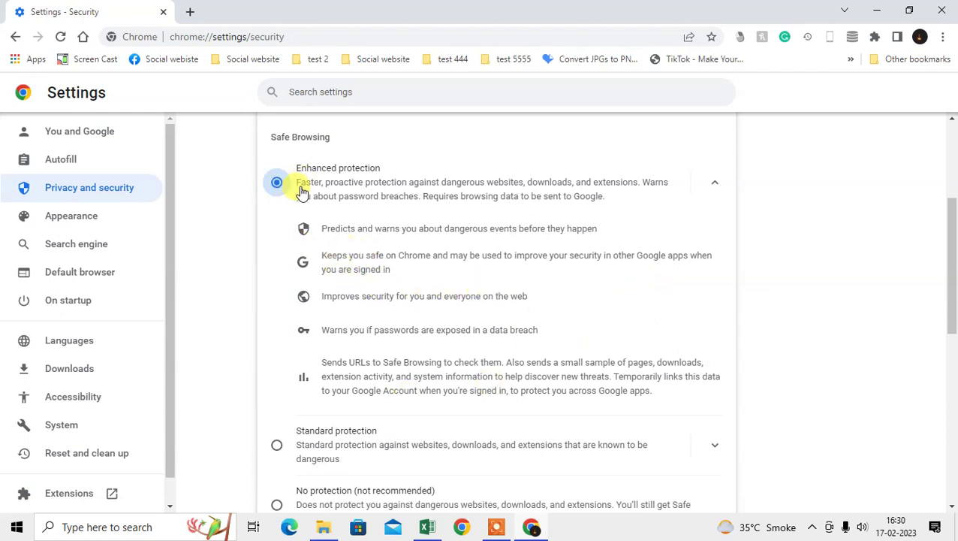
- Scroll the Security page down to the Advanced section below Safe Browsing
{"action": "scroll", "coordinate": [300, 252], "scroll_direction": "down", "scroll_amount": 2}
{"action": "scroll", "coordinate": [306, 247], "scroll_direction": "up", "scroll_amount": 2}
{"action": "scroll", "coordinate": [344, 435], "scroll_direction": "down", "scroll_amount": 5}
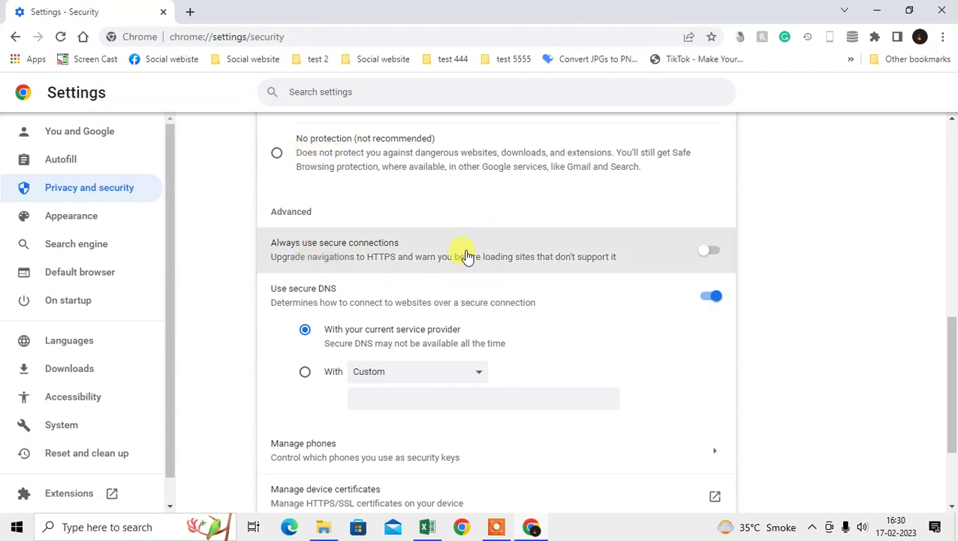
- Switch on 'Always use secure connections' under Advanced, then return to the top of the page
{"action": "left_click_drag", "start_coordinate": [267, 210], "coordinate": [316, 214]}
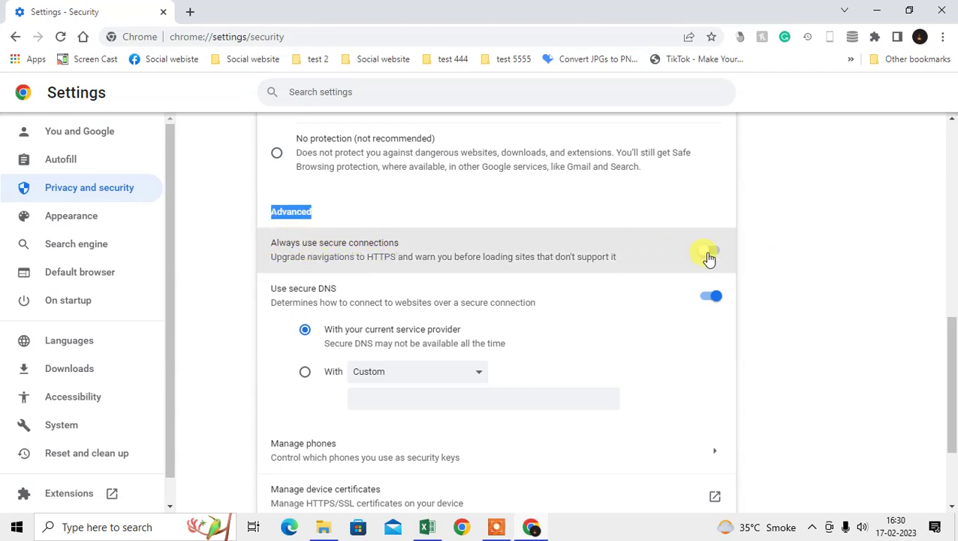
{"action": "left_click", "coordinate": [709, 253]}
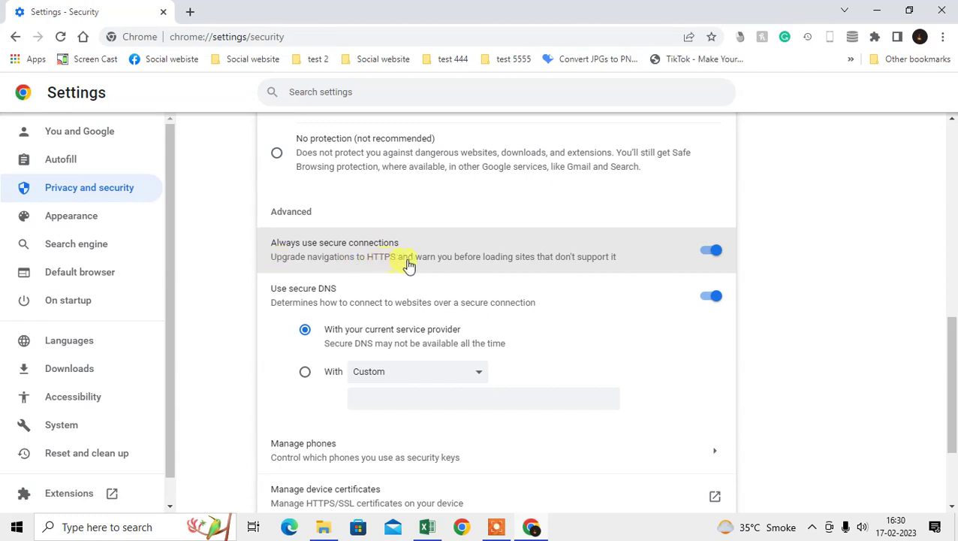
{"action": "left_click", "coordinate": [712, 252]}
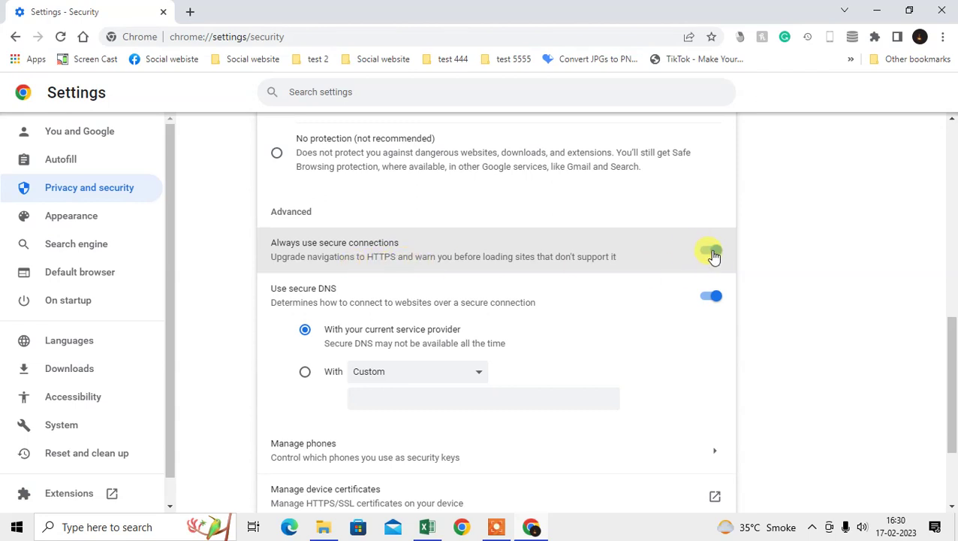
{"action": "scroll", "coordinate": [539, 268], "scroll_direction": "down", "scroll_amount": 1}
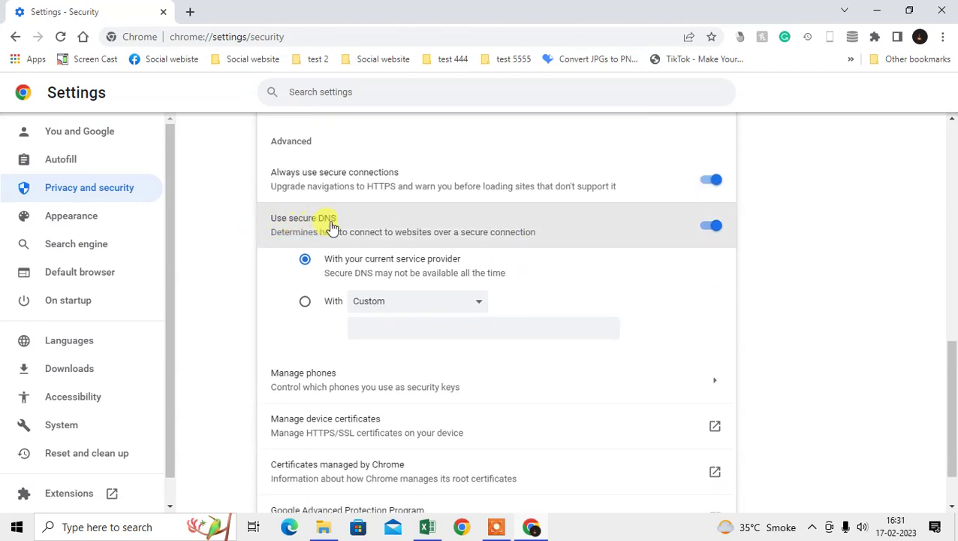
{"action": "scroll", "coordinate": [432, 276], "scroll_direction": "down", "scroll_amount": 1}
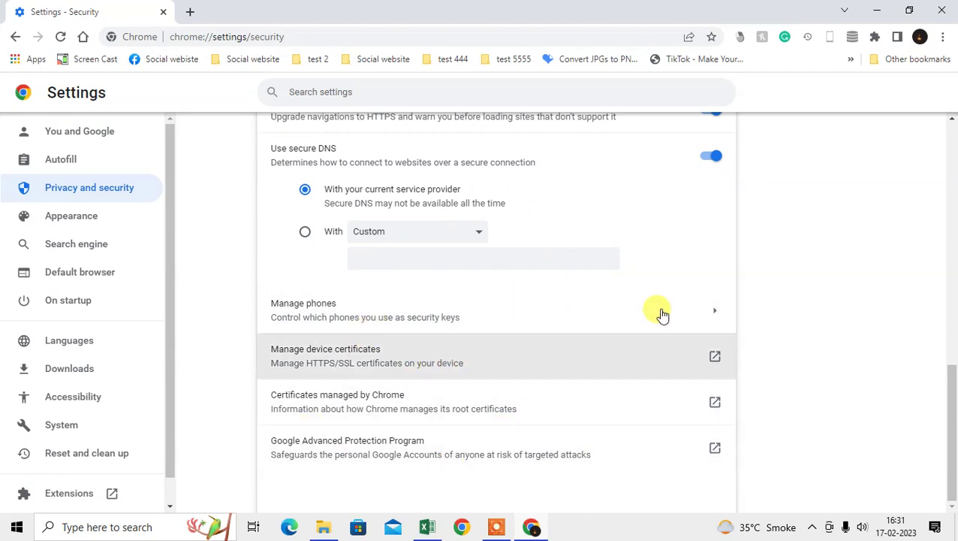
{"action": "scroll", "coordinate": [485, 373], "scroll_direction": "up", "scroll_amount": 1}
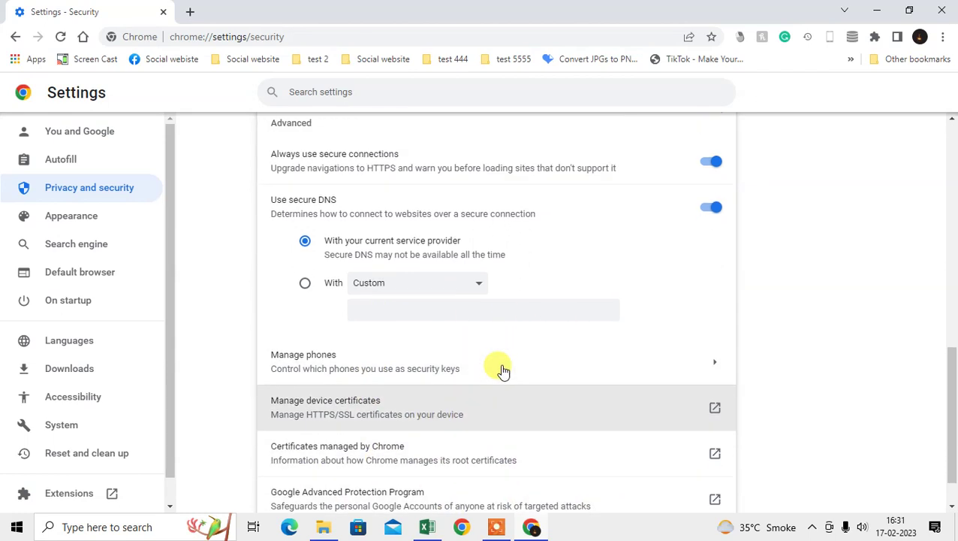
{"action": "scroll", "coordinate": [502, 369], "scroll_direction": "up", "scroll_amount": 10}
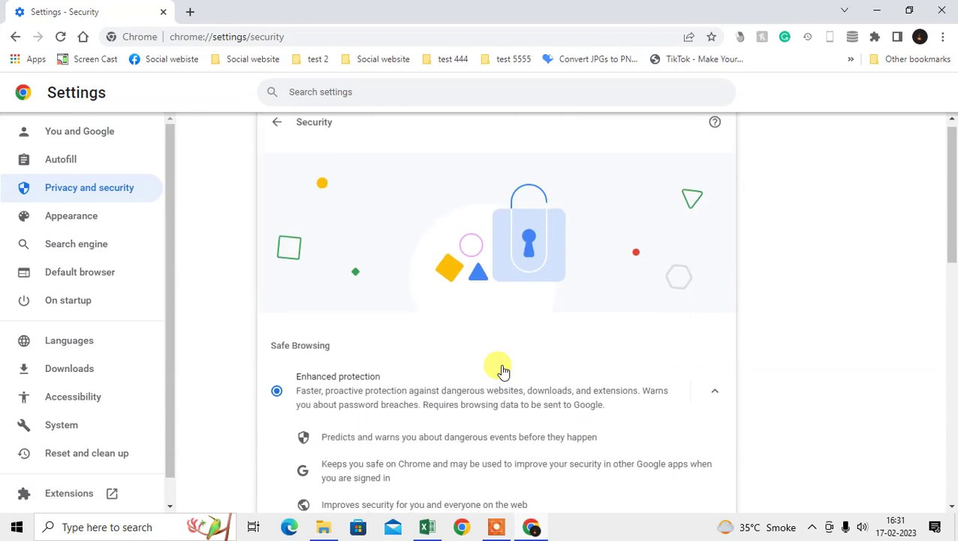
- Close the Settings tab, leaving a single new tab, and minimize Chrome to the desktop
{"action": "left_click", "coordinate": [276, 133]}
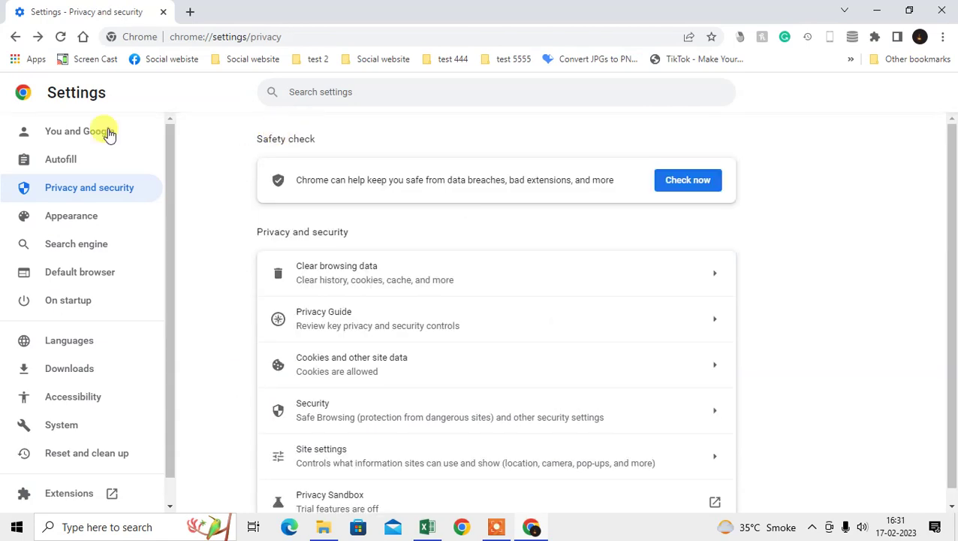
{"action": "left_click", "coordinate": [188, 14]}
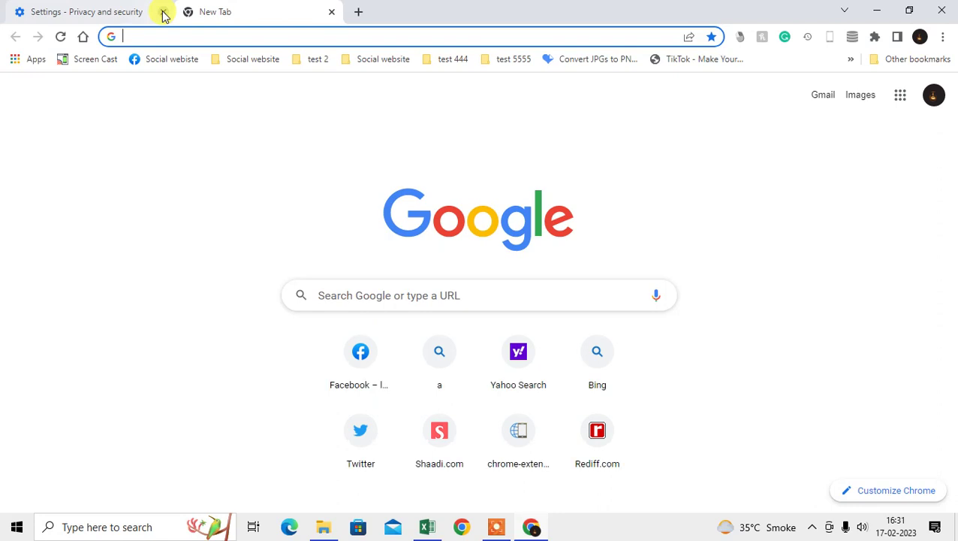
{"action": "left_click", "coordinate": [163, 12]}
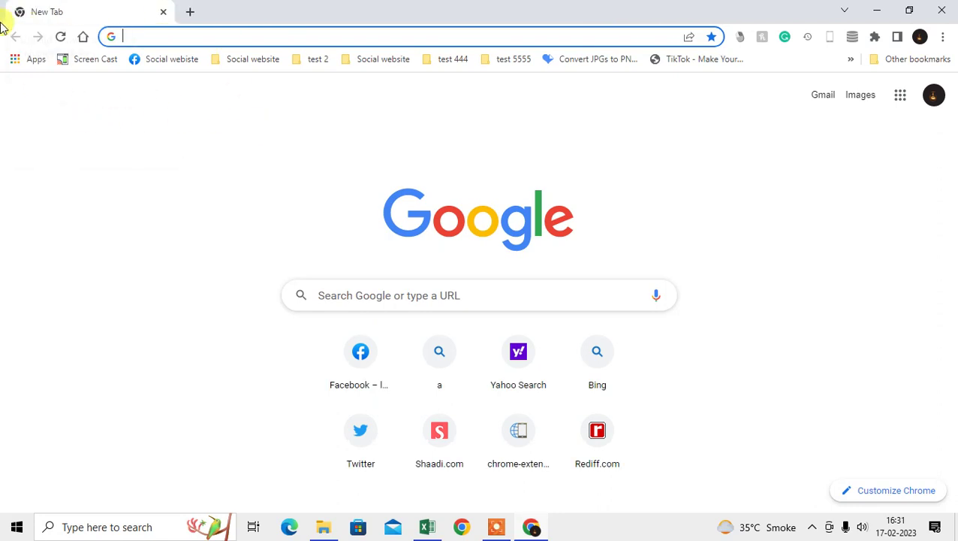
{"action": "key", "text": "super+d"}
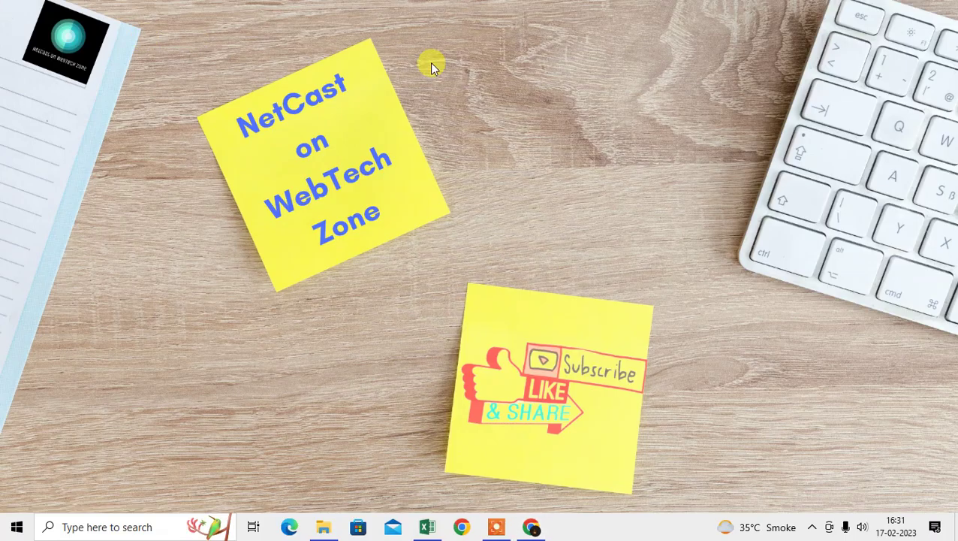